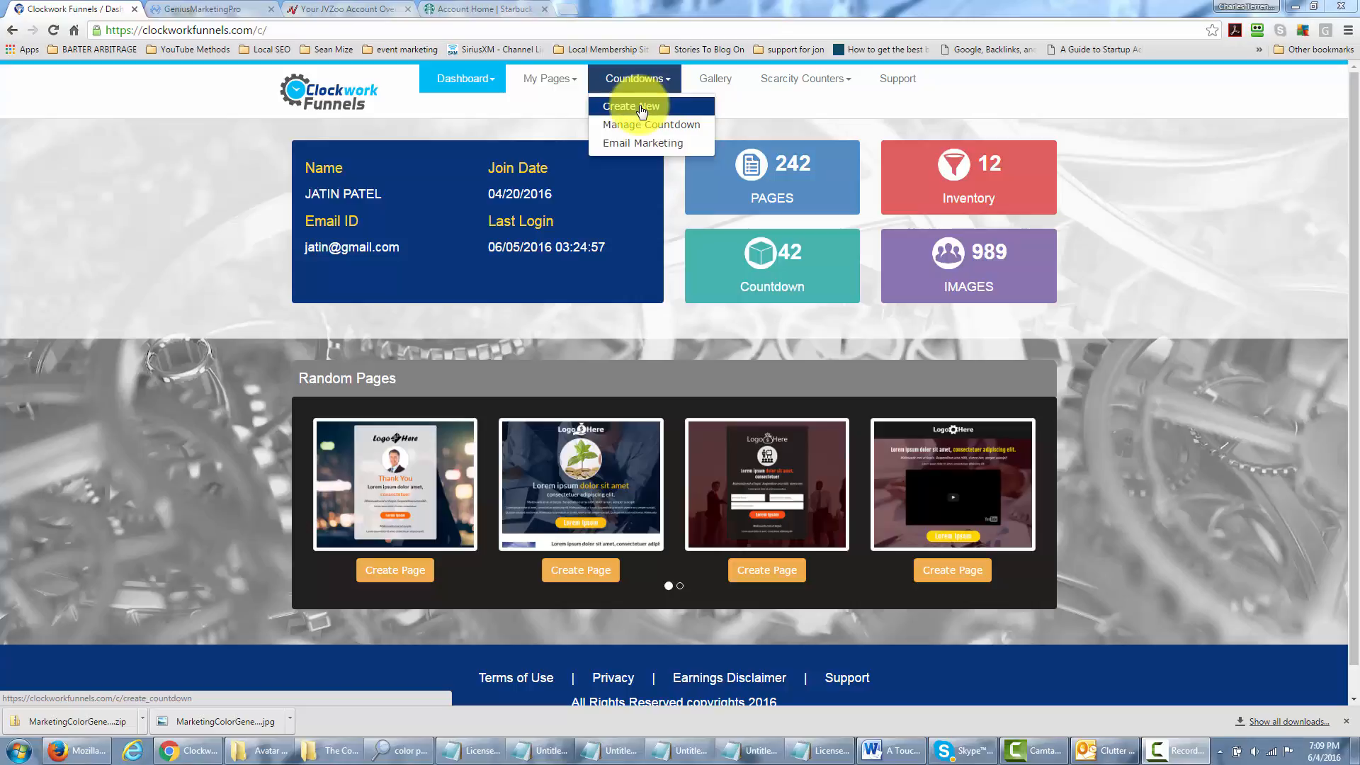
# - Start a new countdown as an Infinity Deadline with a relative deadline of 5 days
pyautogui.click(642, 111)
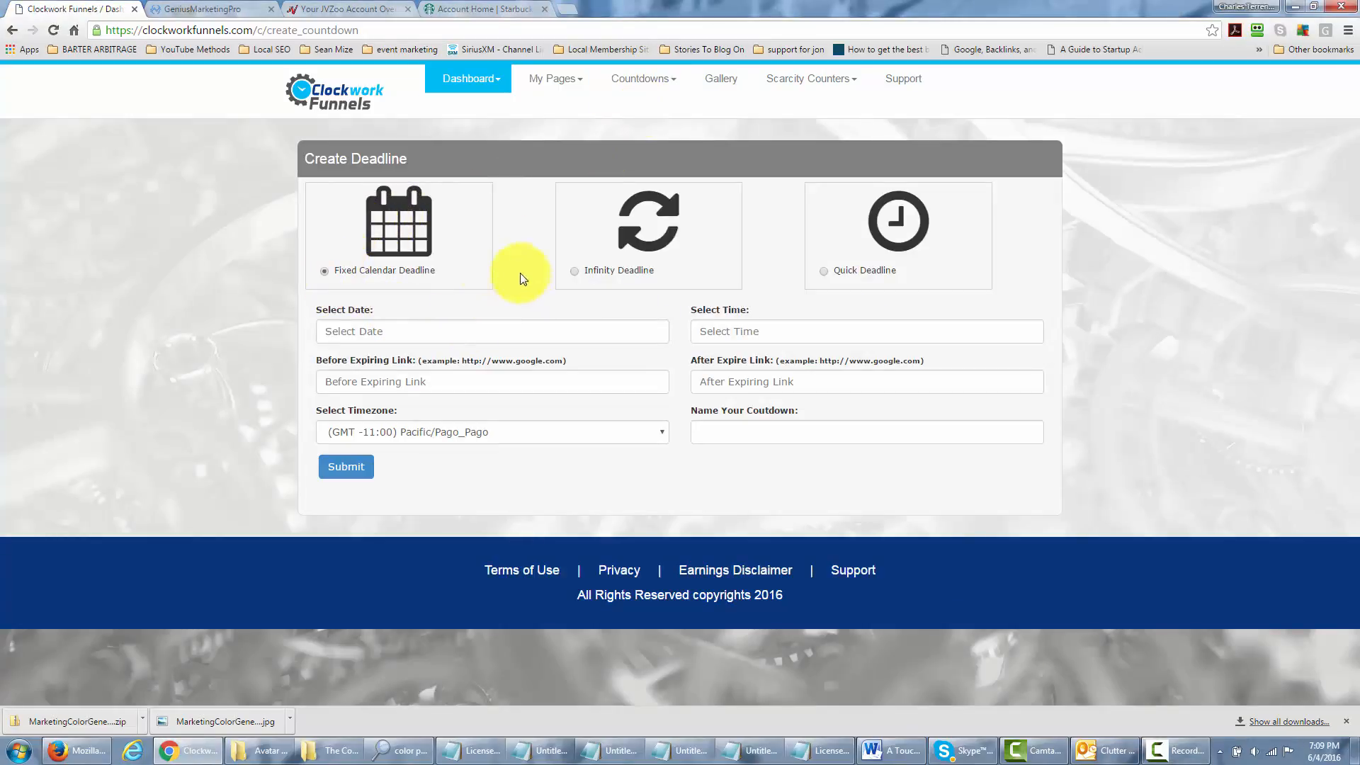
pyautogui.click(574, 272)
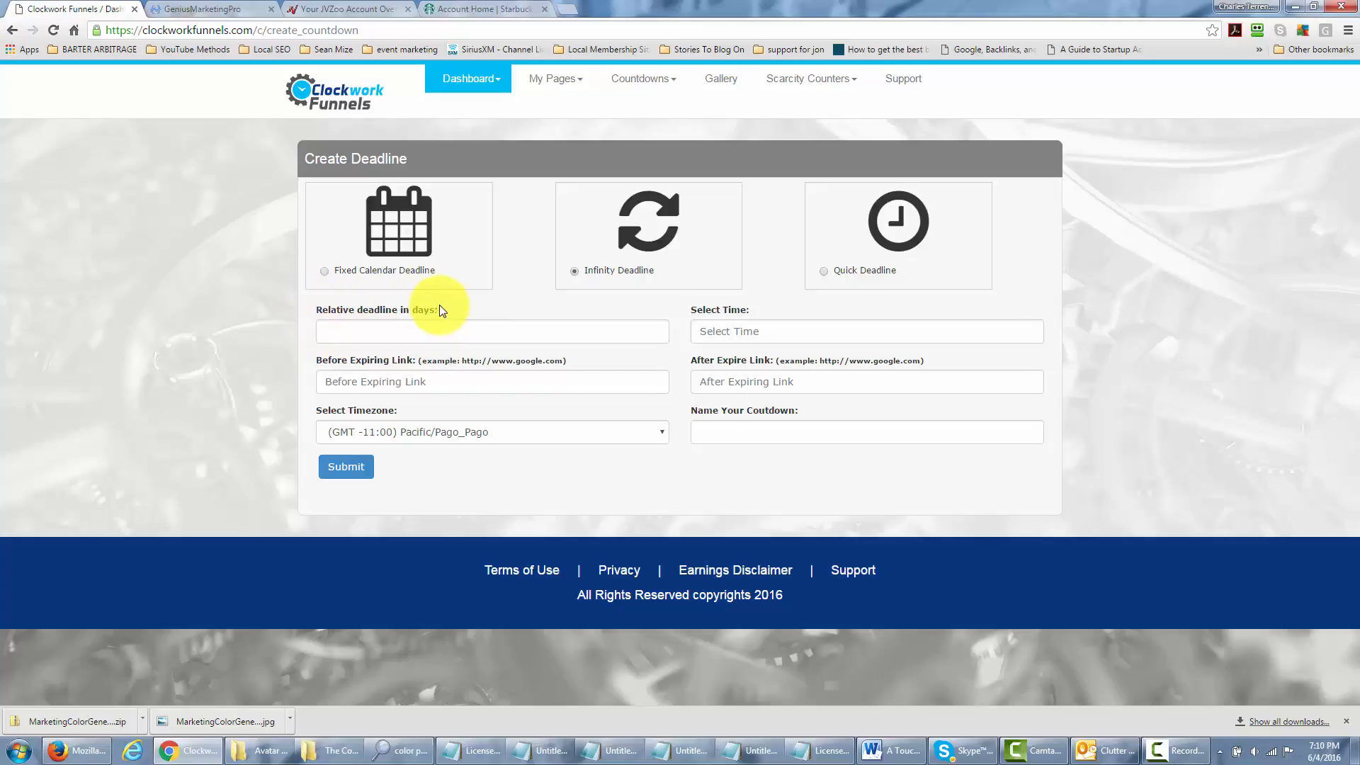
pyautogui.click(392, 333)
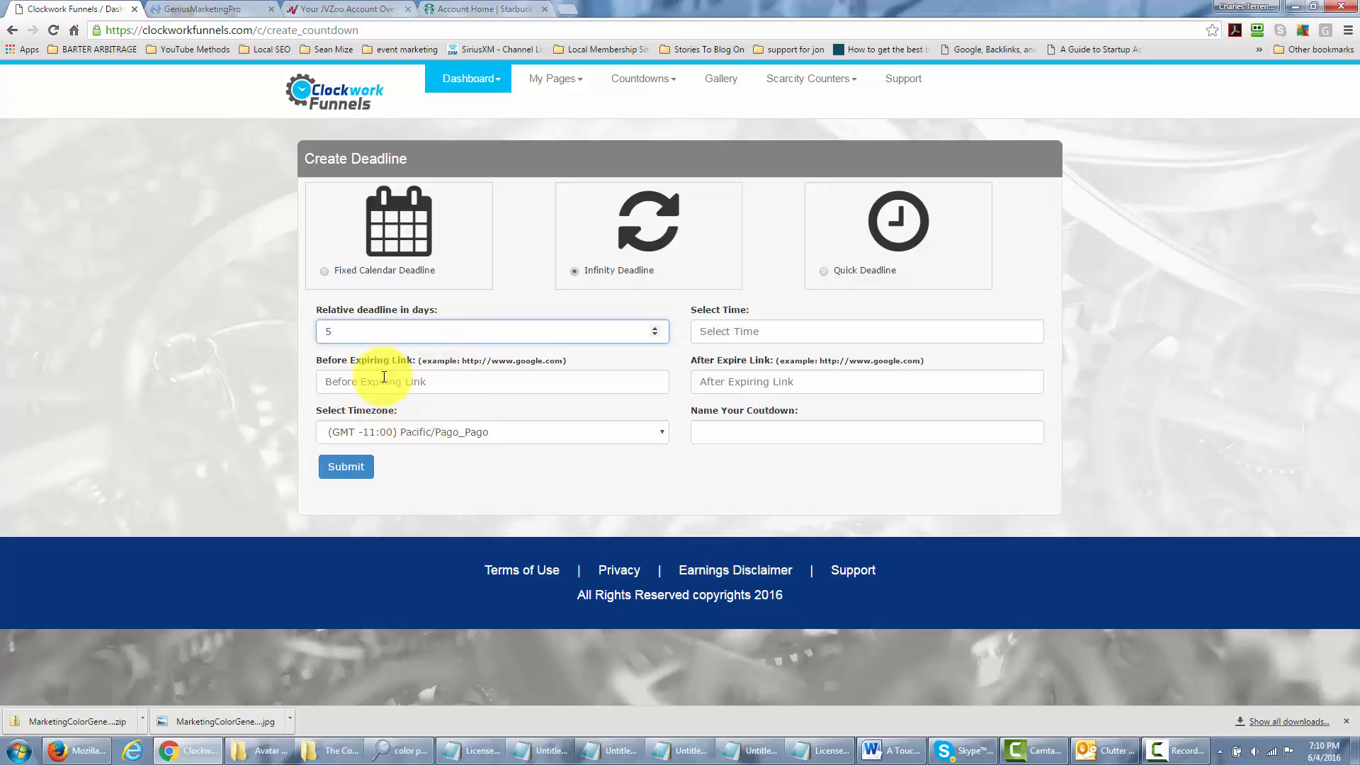
pyautogui.click(438, 385)
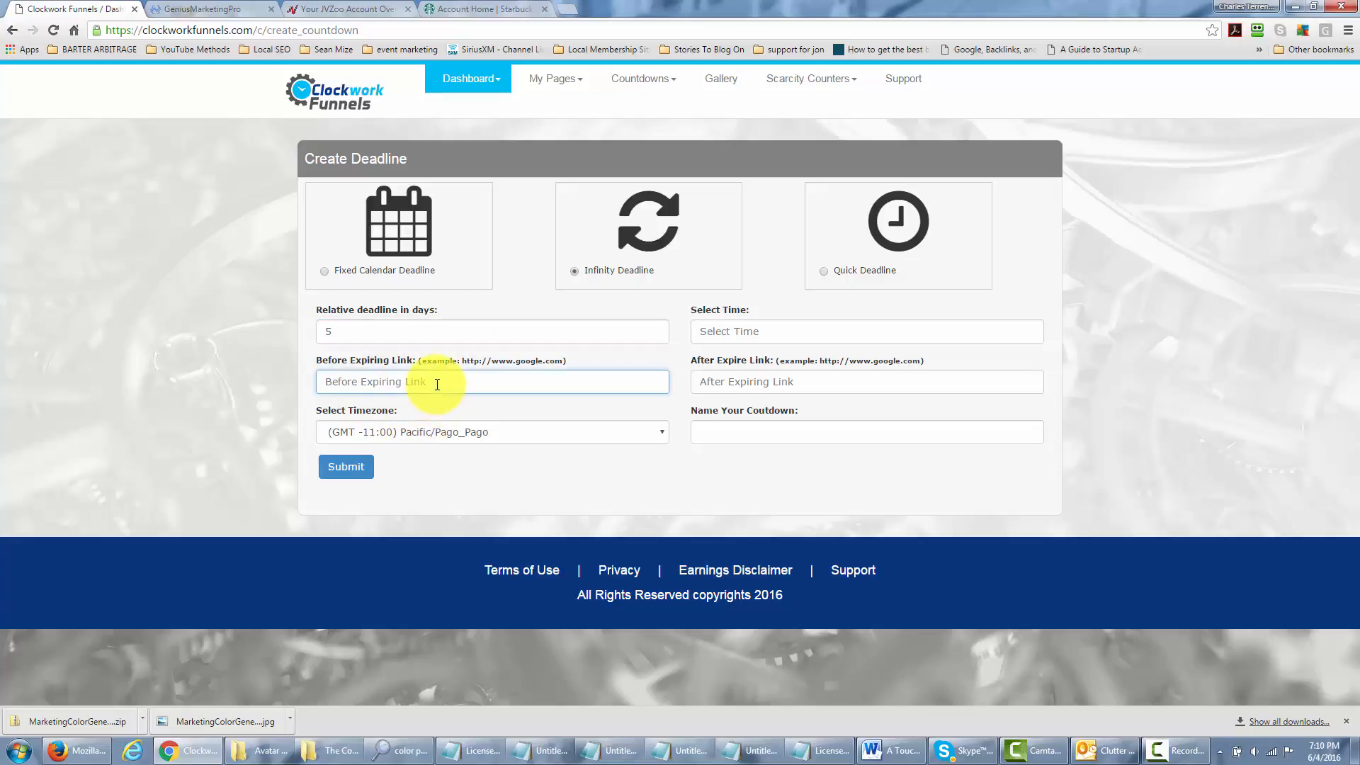
pyautogui.write('http:')
pyautogui.write('//clockworkfunnels.com')
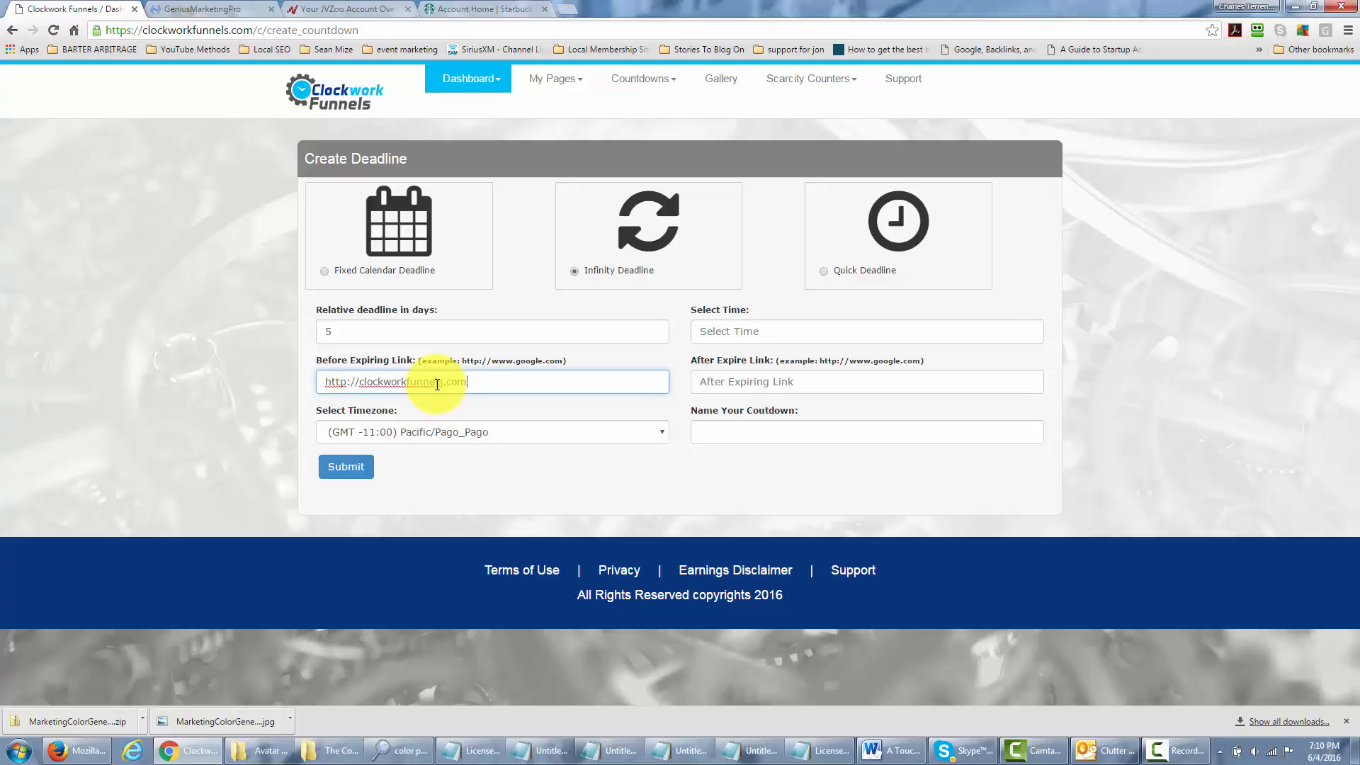
pyautogui.click(492, 409)
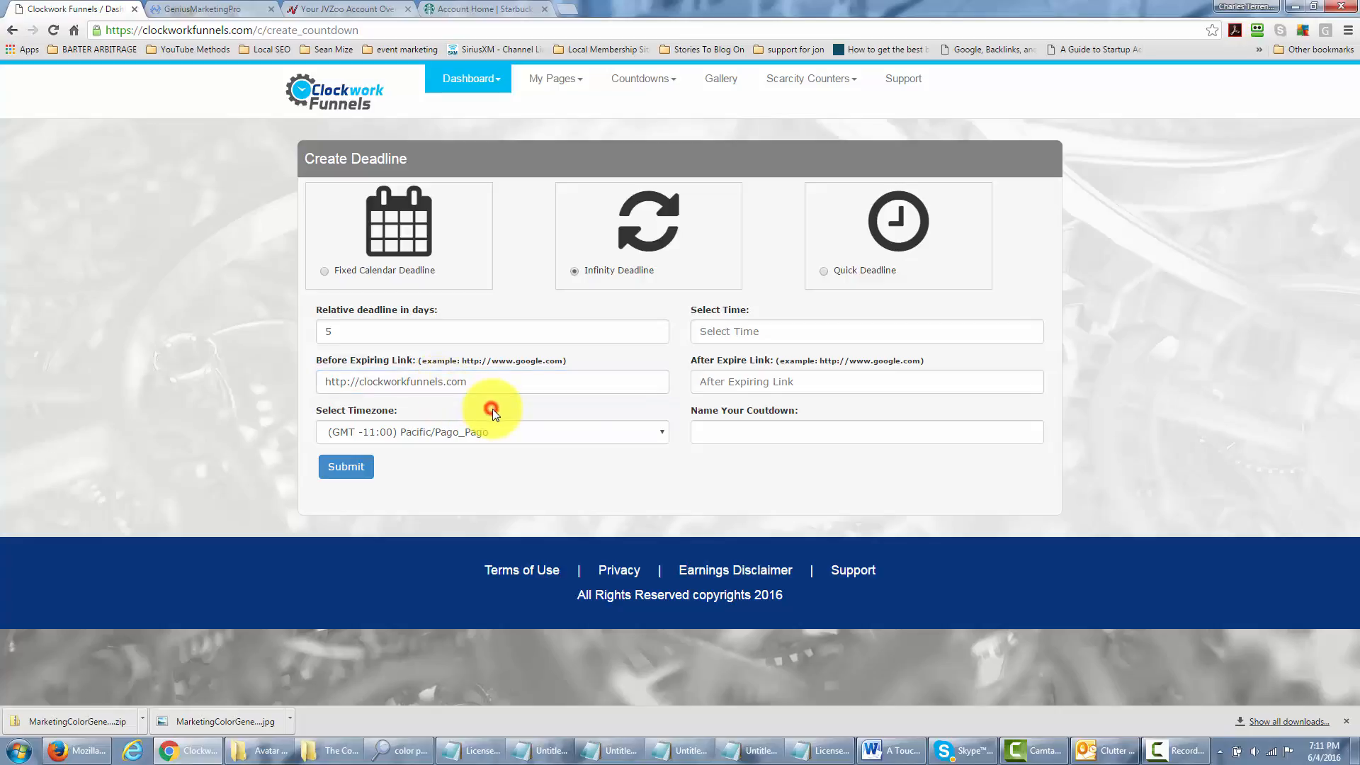
# - Set the countdown's timezone to (GMT -4:00) America/New_York and its deadline time to 20:00:00
pyautogui.click(605, 434)
pyautogui.moveTo(666, 465); pyautogui.dragTo(665, 500)
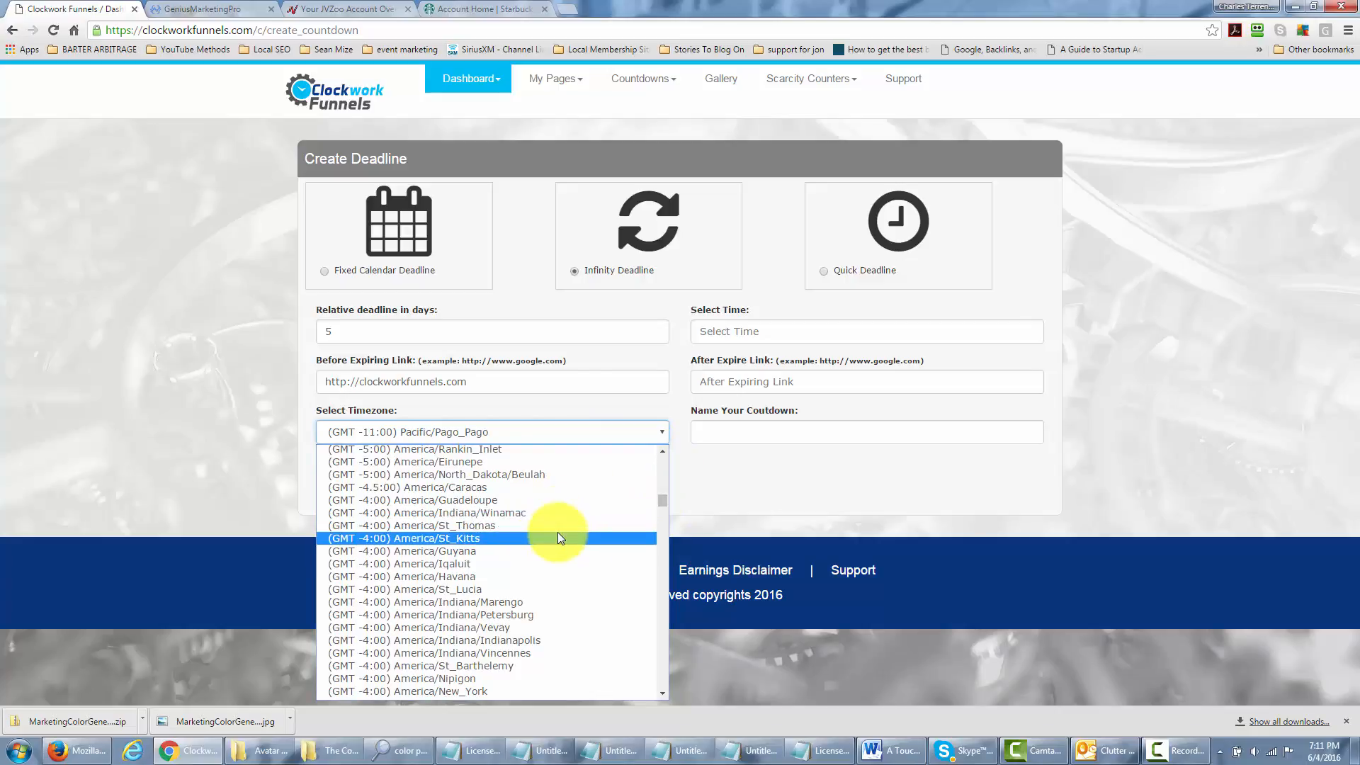
pyautogui.click(527, 691)
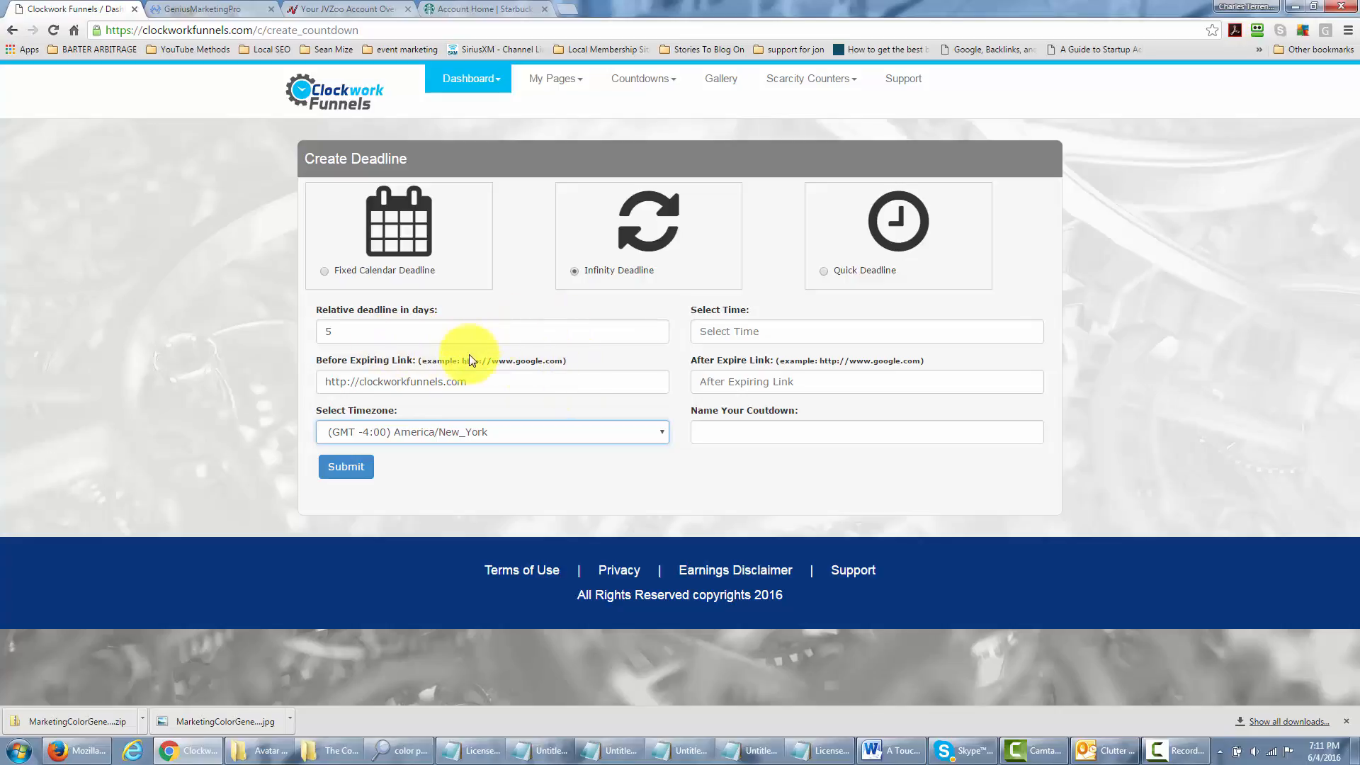
pyautogui.click(751, 328)
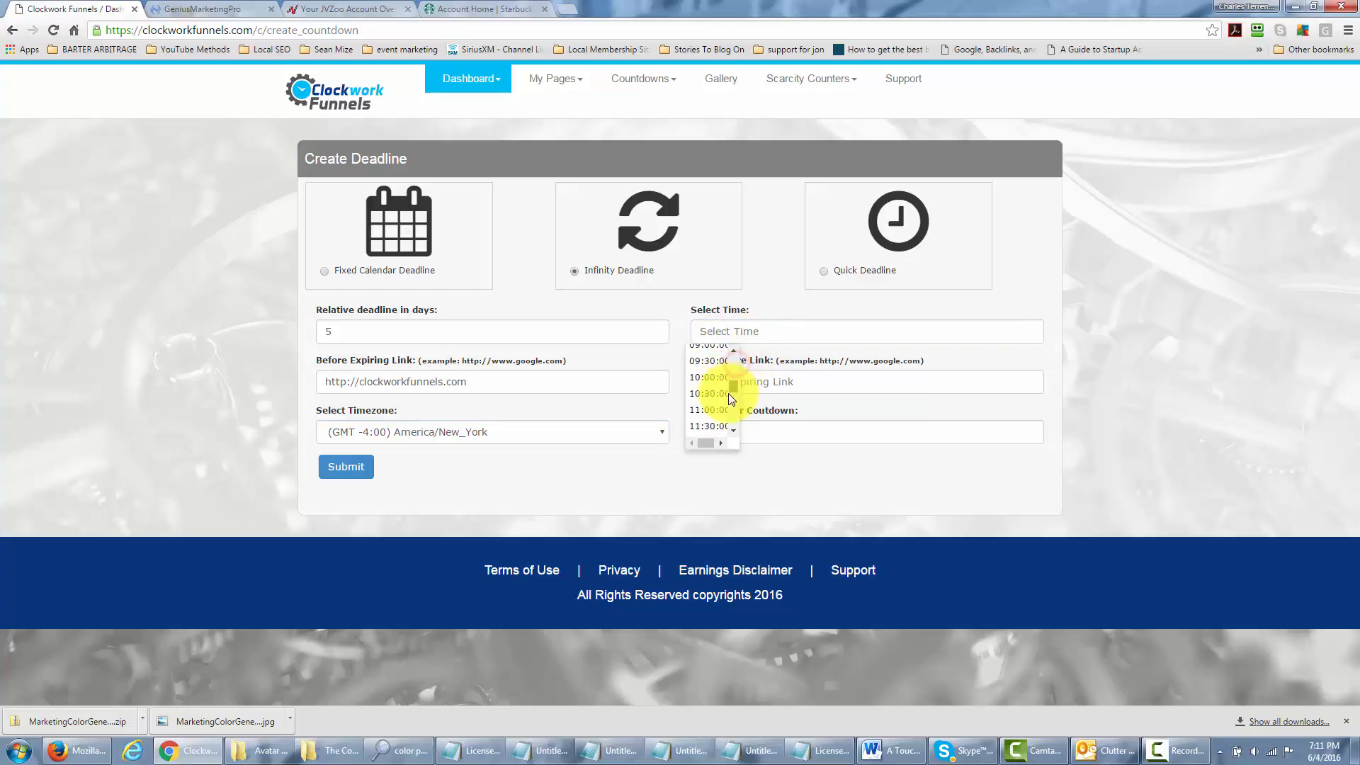
pyautogui.moveTo(728, 395); pyautogui.dragTo(728, 412)
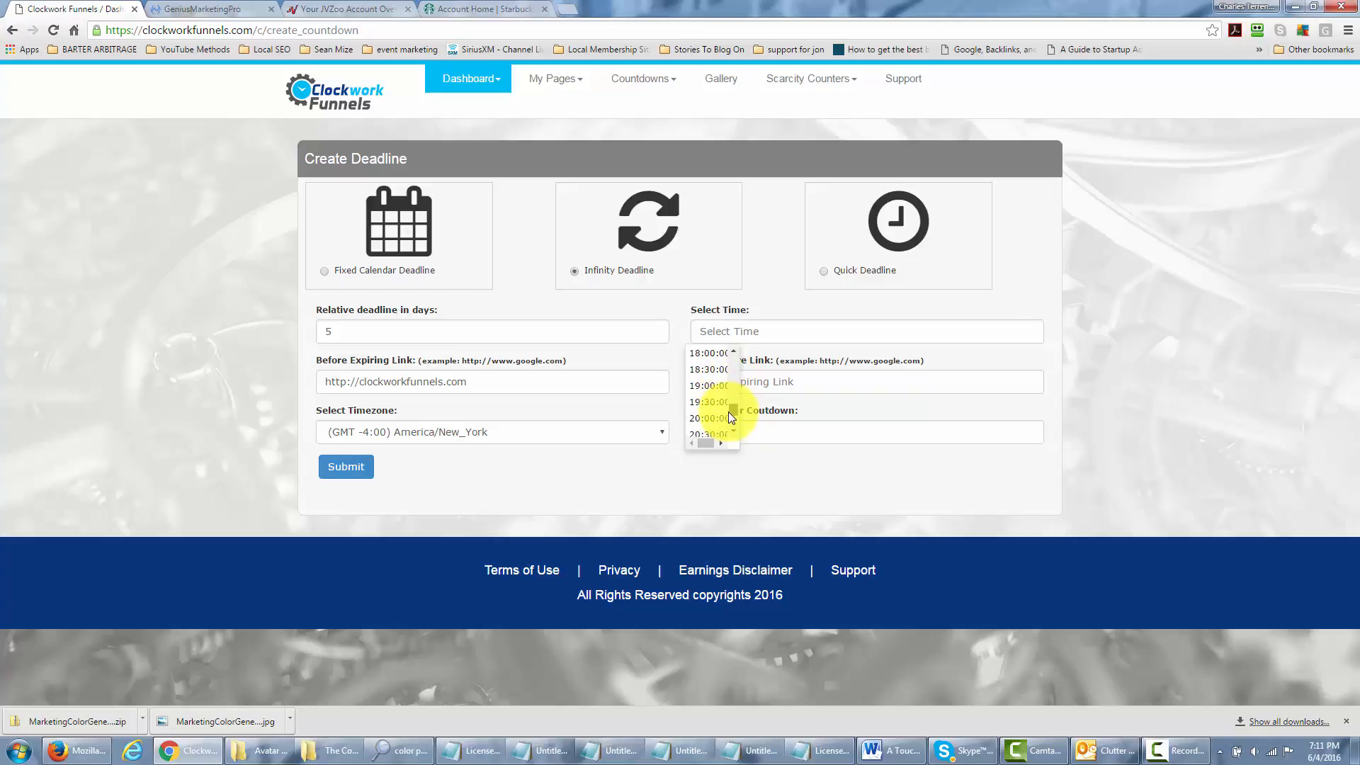
pyautogui.click(708, 418)
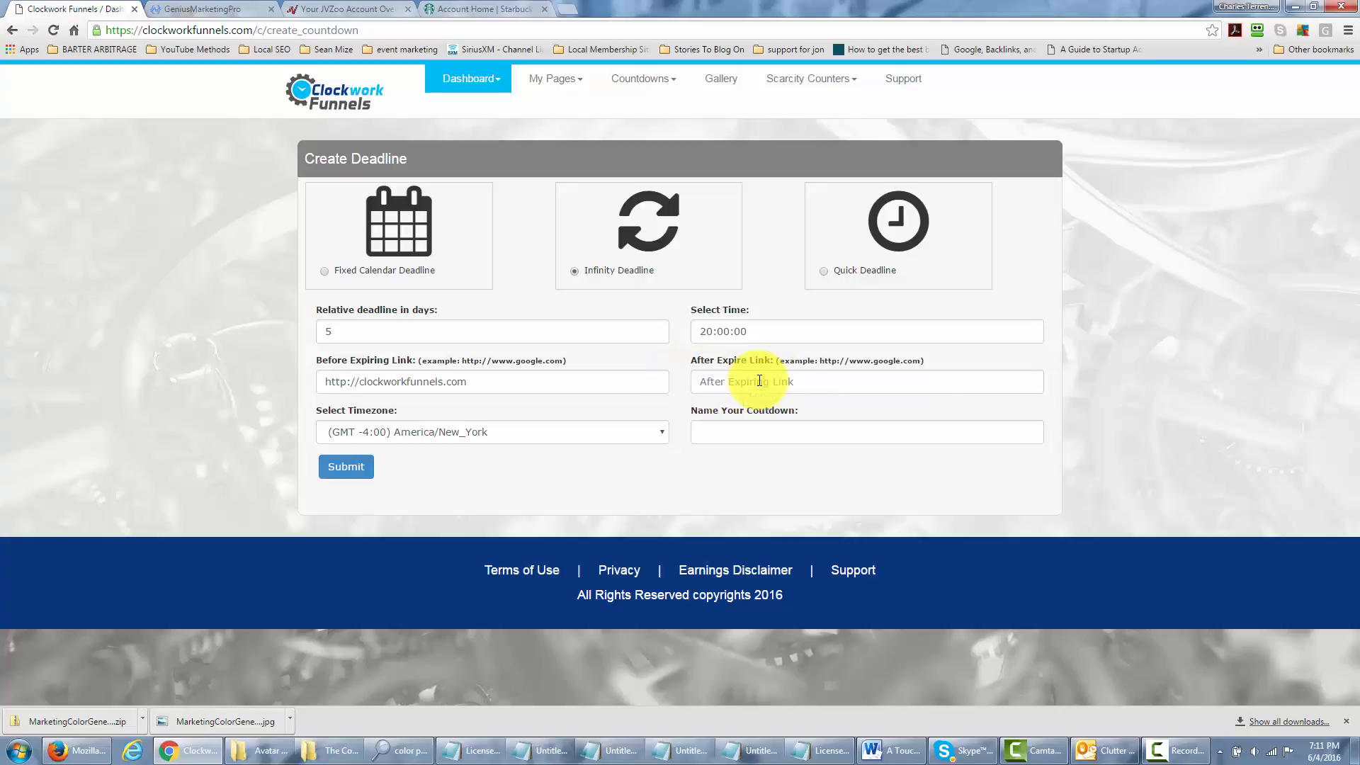
pyautogui.click(698, 384)
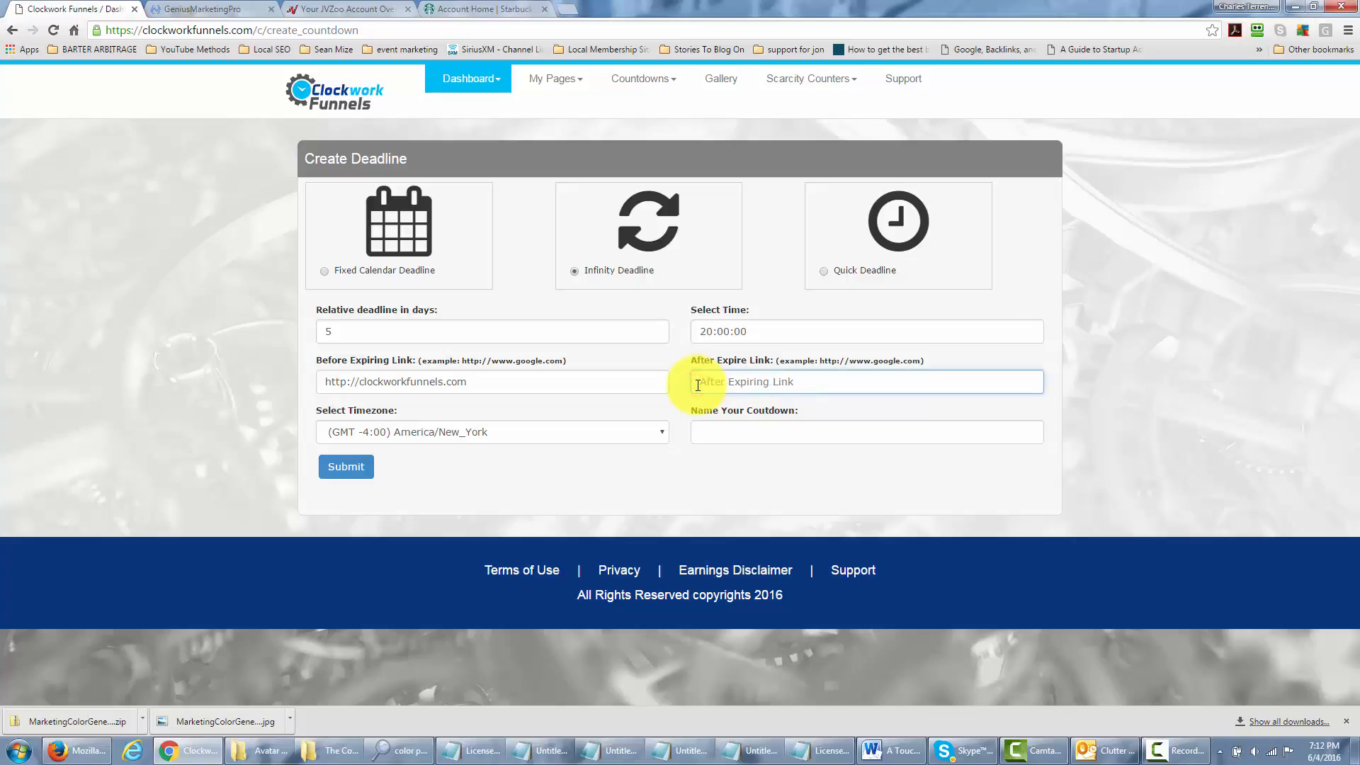
pyautogui.write('http:')
pyautogui.press('BackSpace')
pyautogui.press('BackSpace')
pyautogui.write('oogle.com')
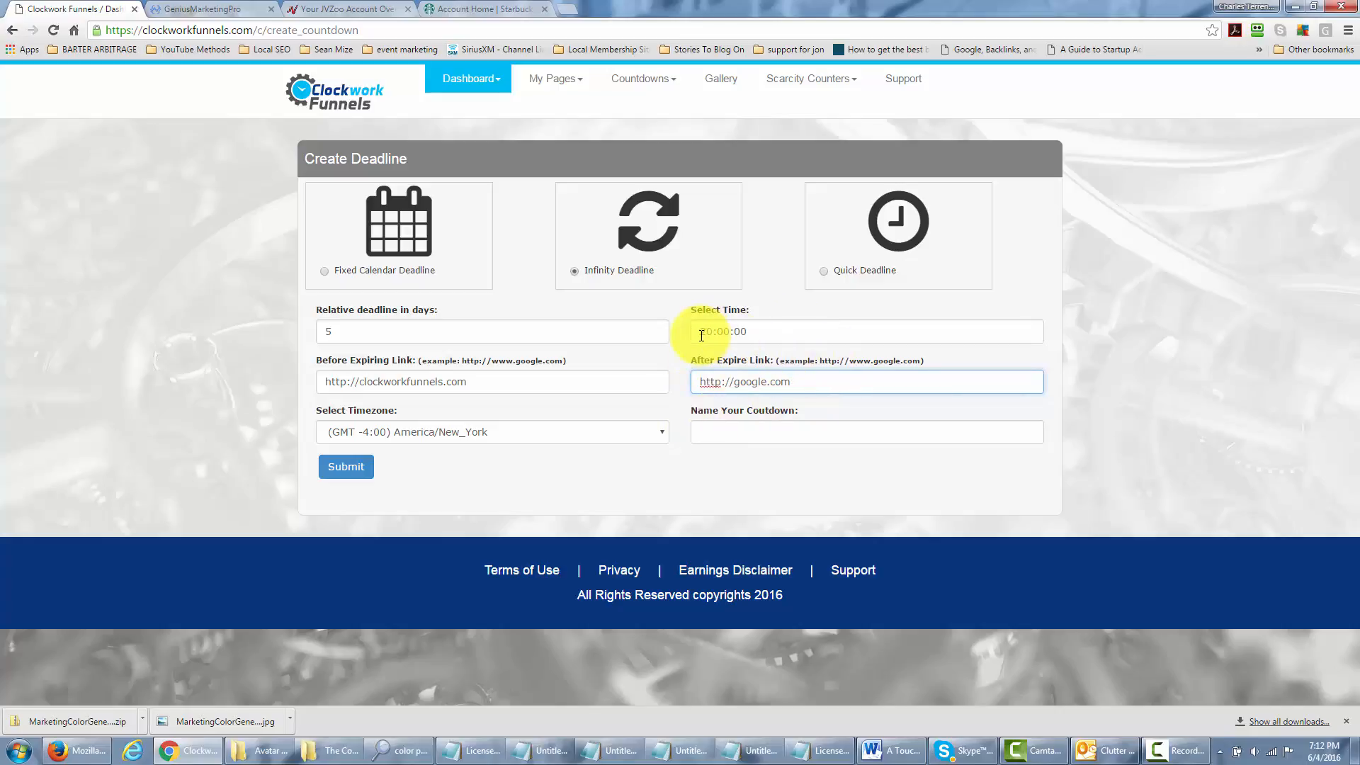
# - Name the countdown "Names of Countown" and submit the deadline form
pyautogui.click(733, 435)
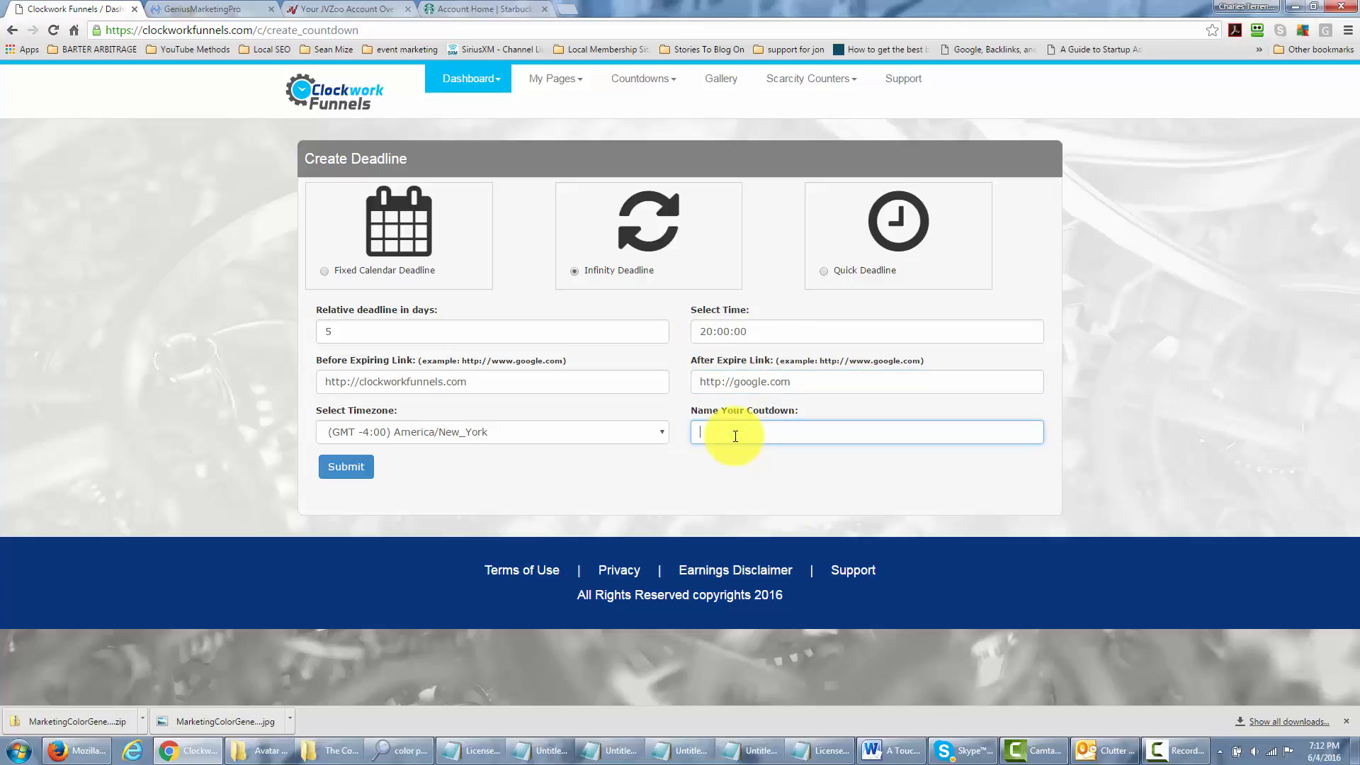
pyautogui.write('Names of Countown')
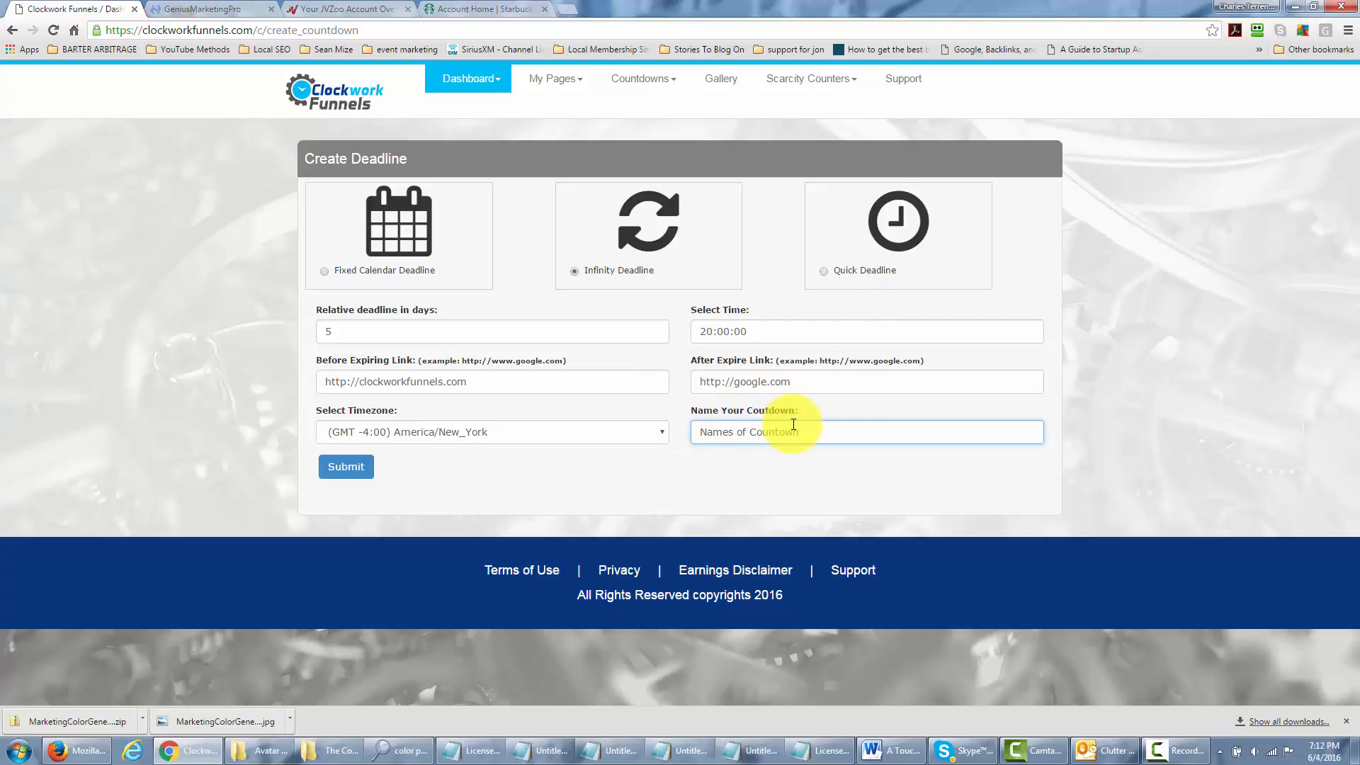
pyautogui.click(346, 468)
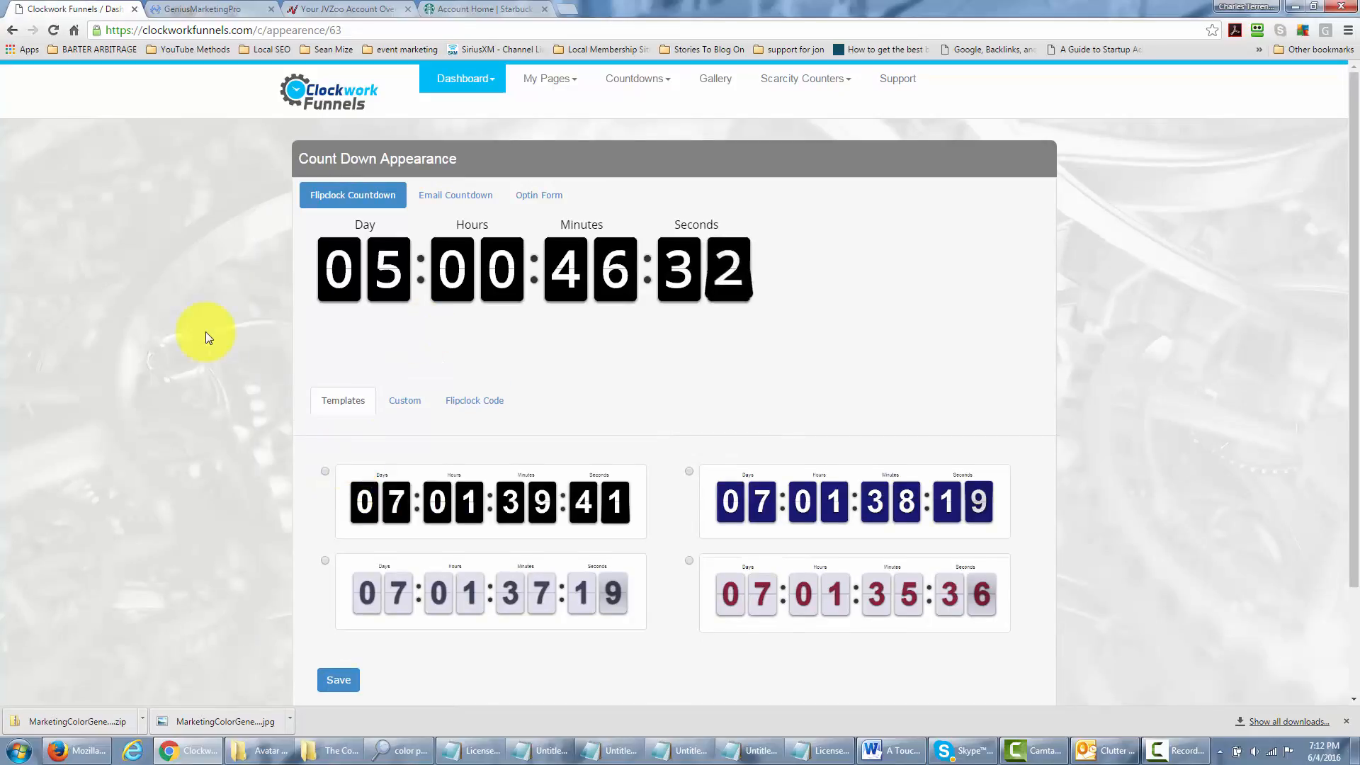
# - Apply the light grey flip-clock template with dark grey digits and save the countdown appearance
pyautogui.scroll(-1, 185, 273)
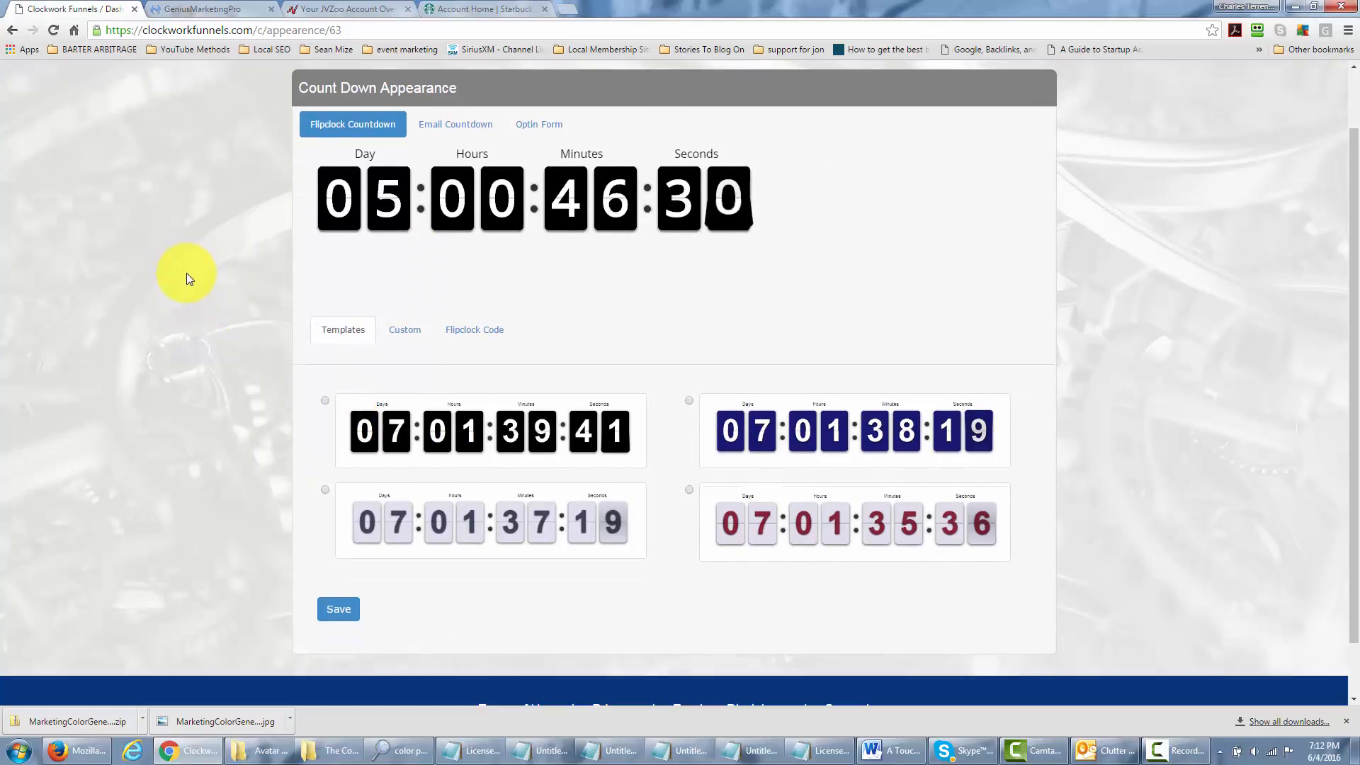
pyautogui.click(325, 490)
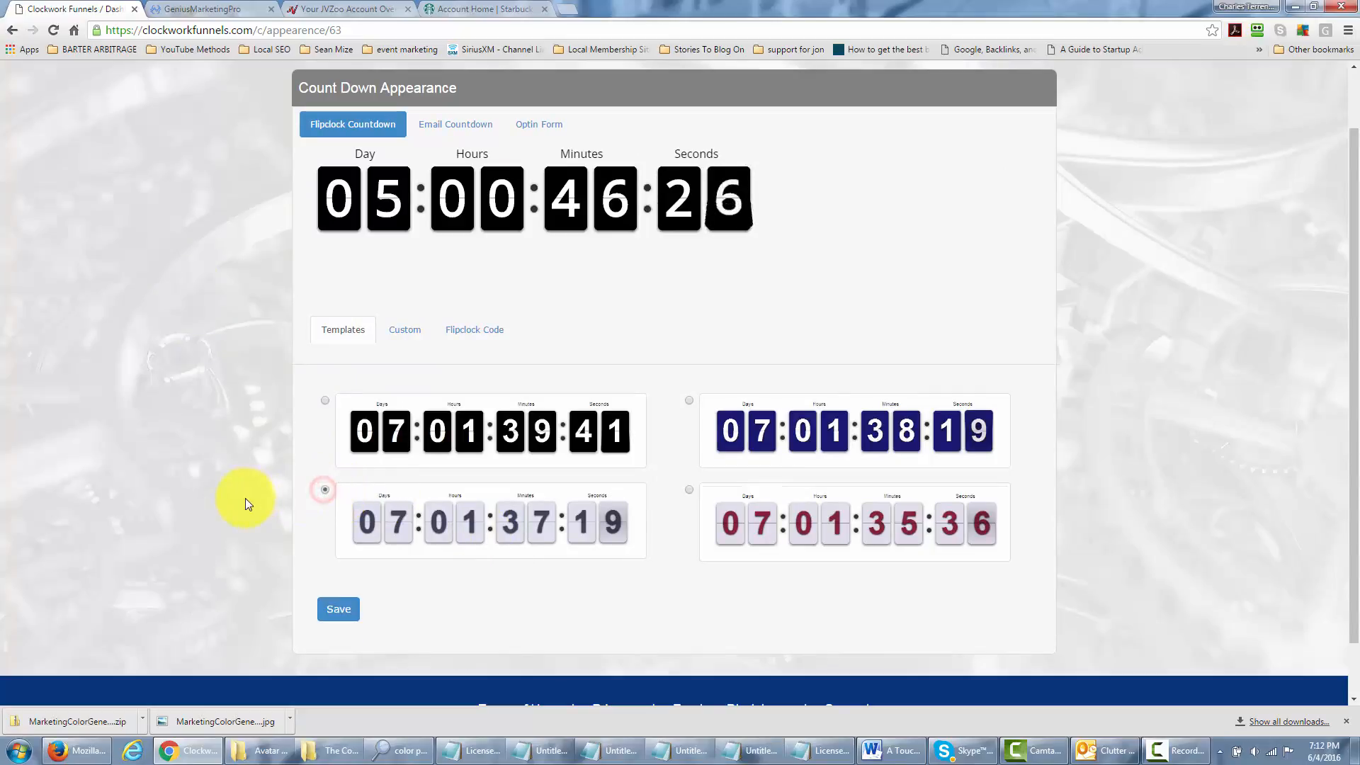
pyautogui.click(404, 331)
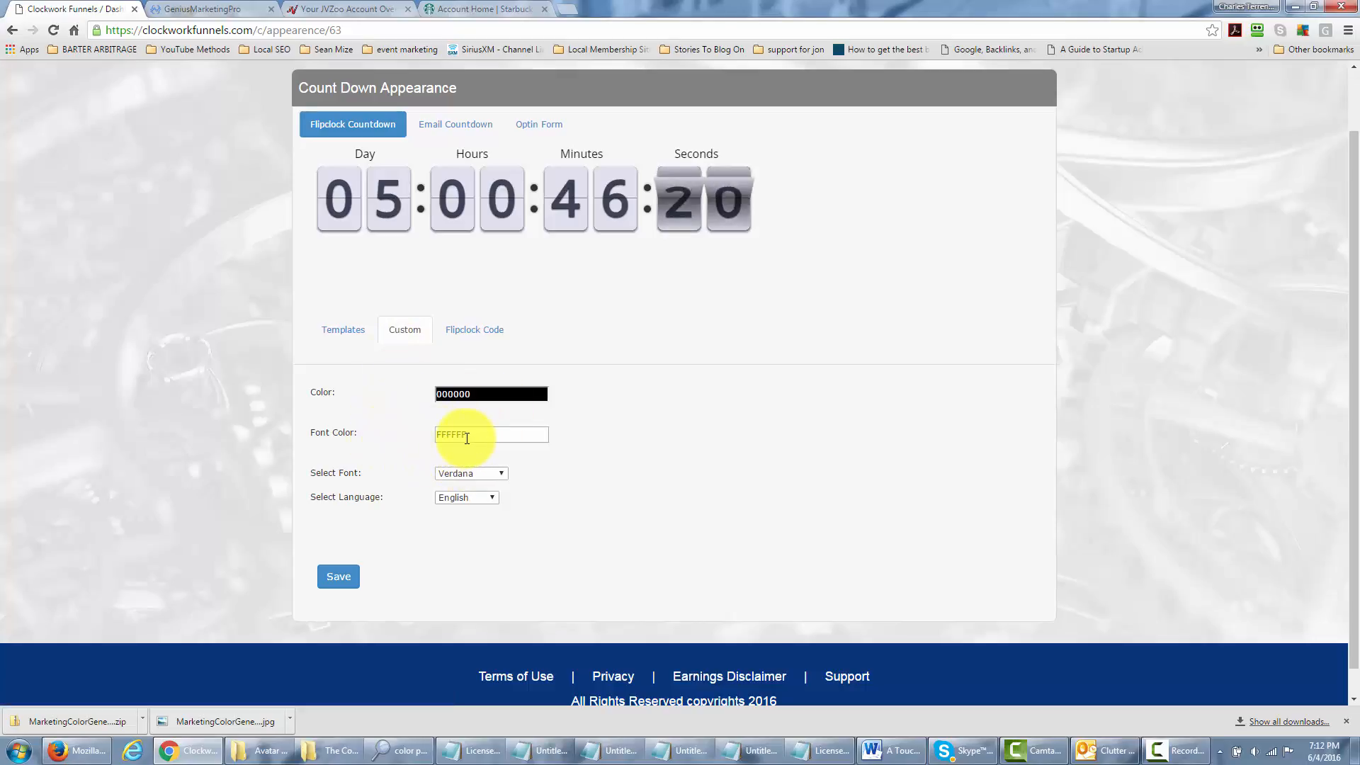
pyautogui.click(500, 480)
pyautogui.click(499, 479)
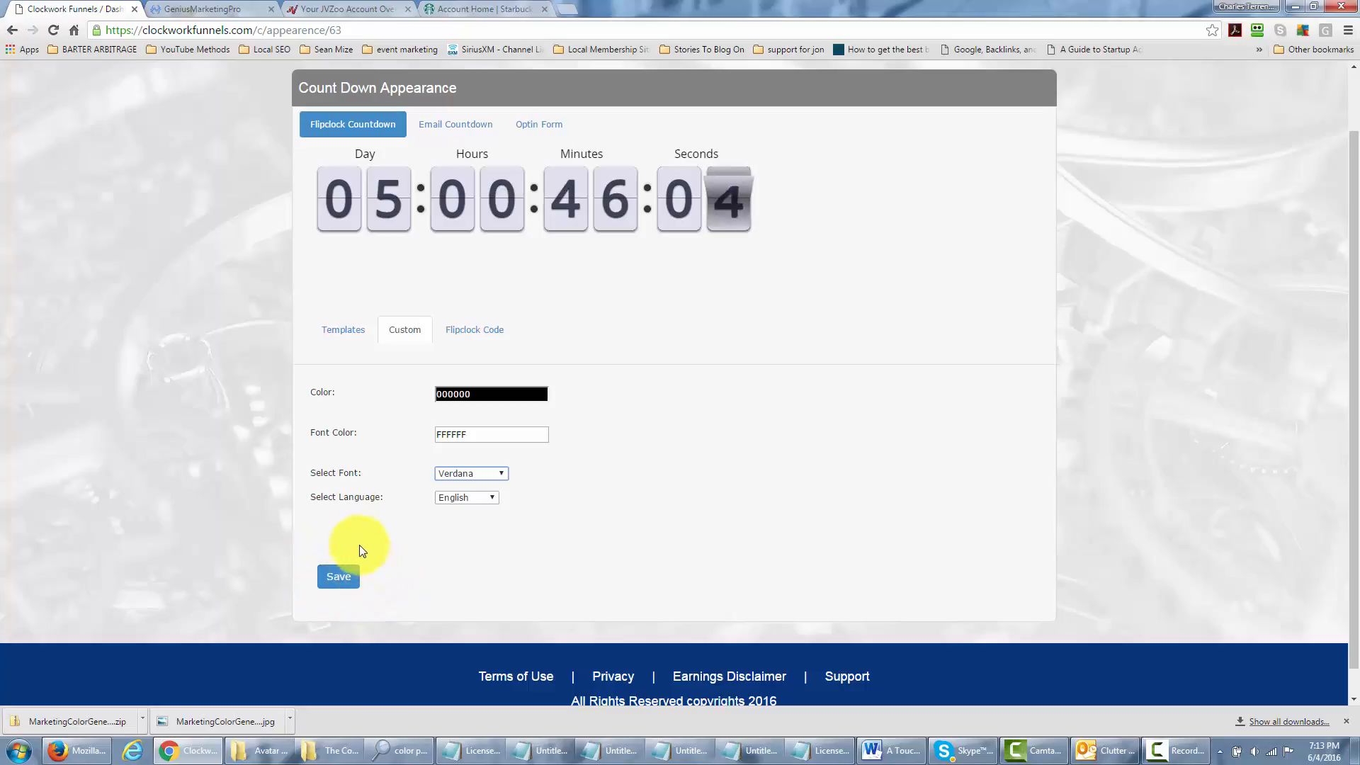
pyautogui.click(339, 588)
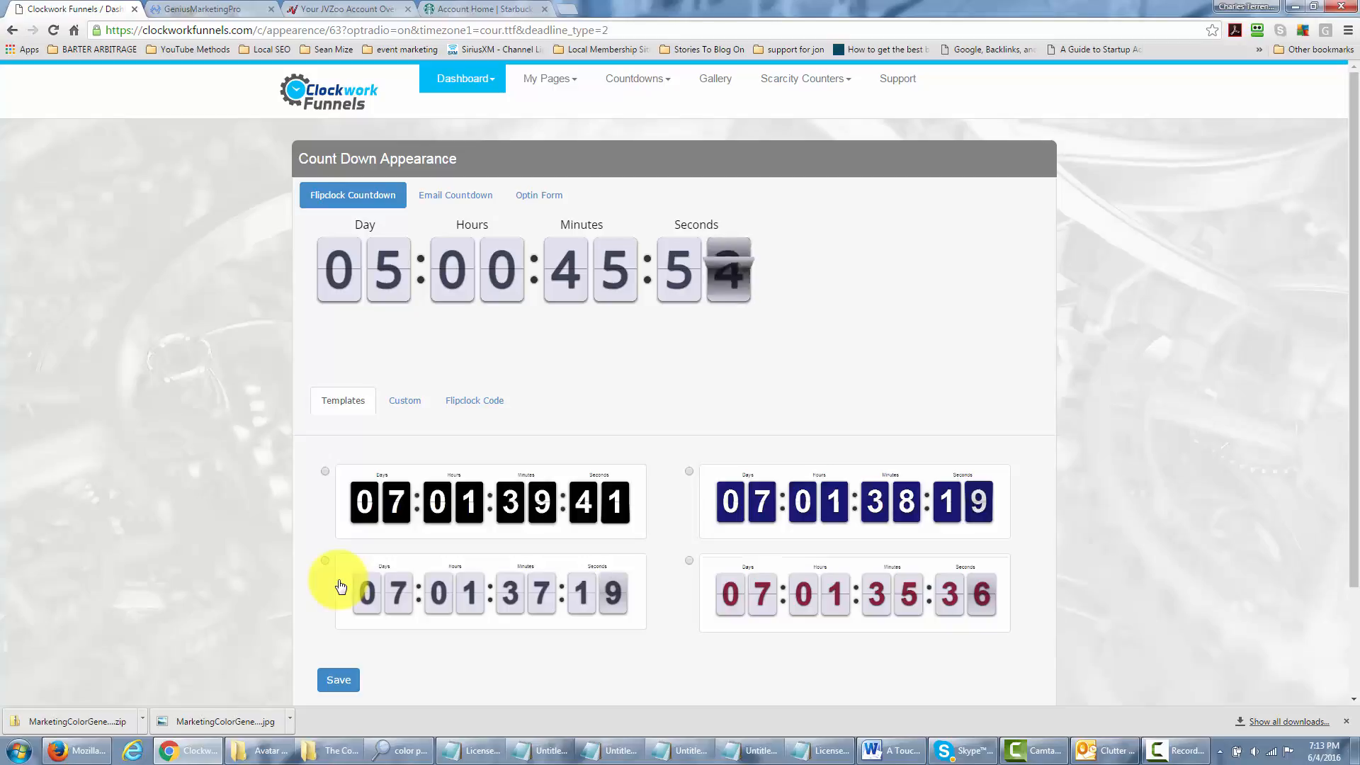
# - Create a new blank page and add the first Counter Center1 countdown clock block to it
pyautogui.click(565, 76)
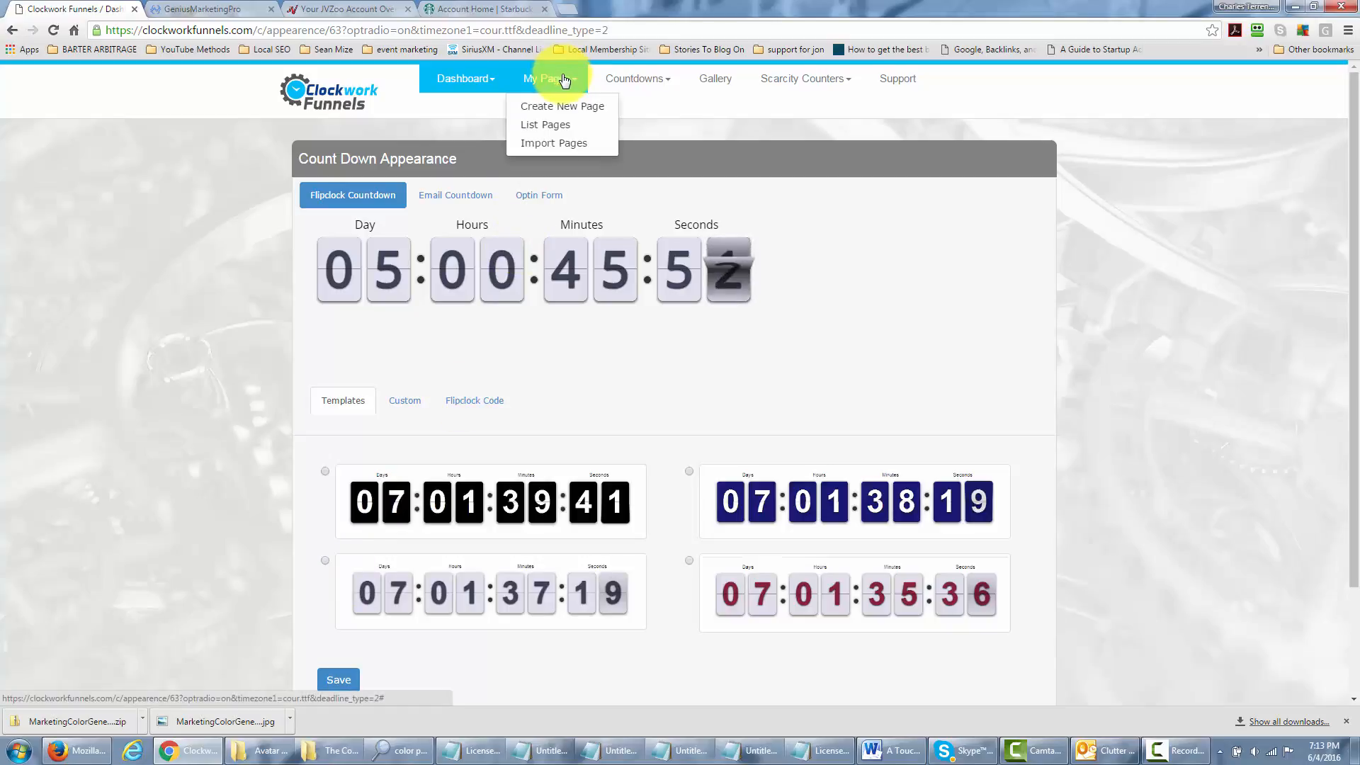
pyautogui.click(565, 108)
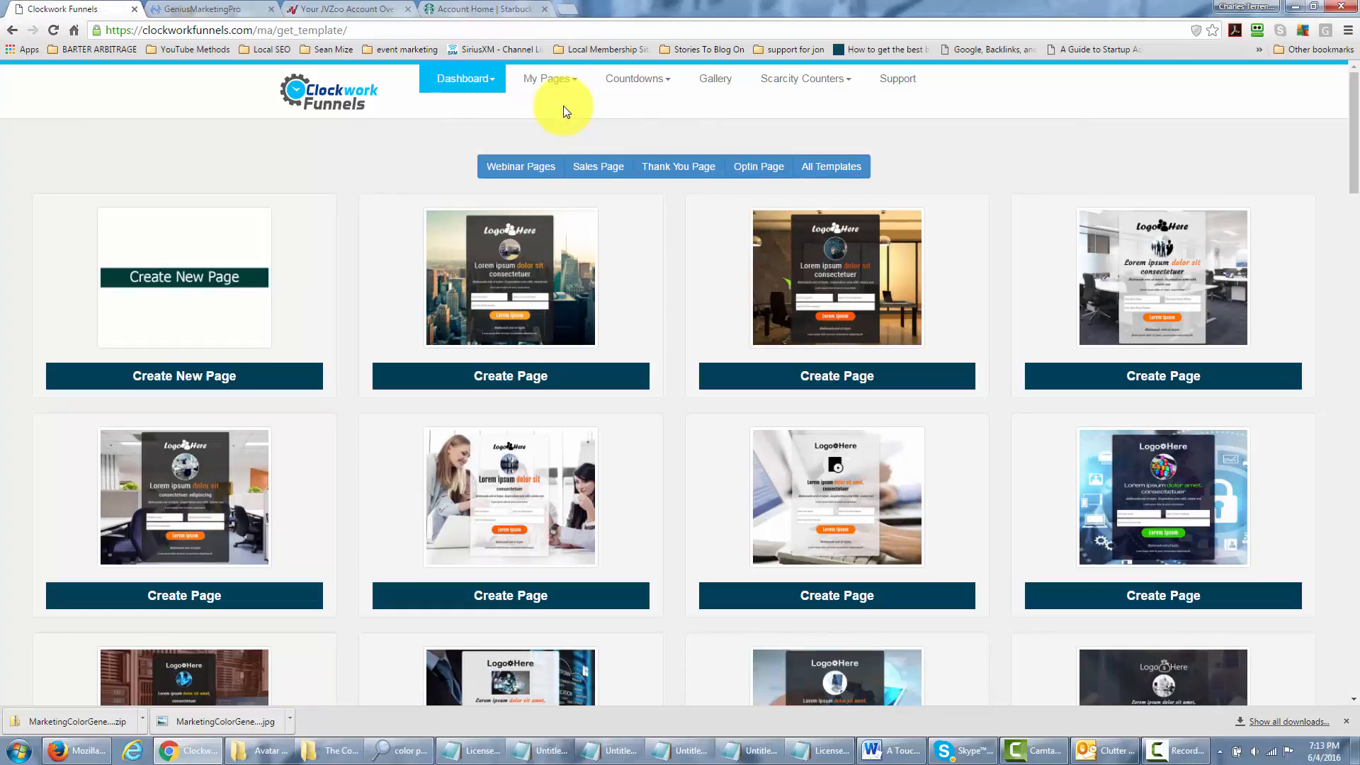
pyautogui.click(205, 378)
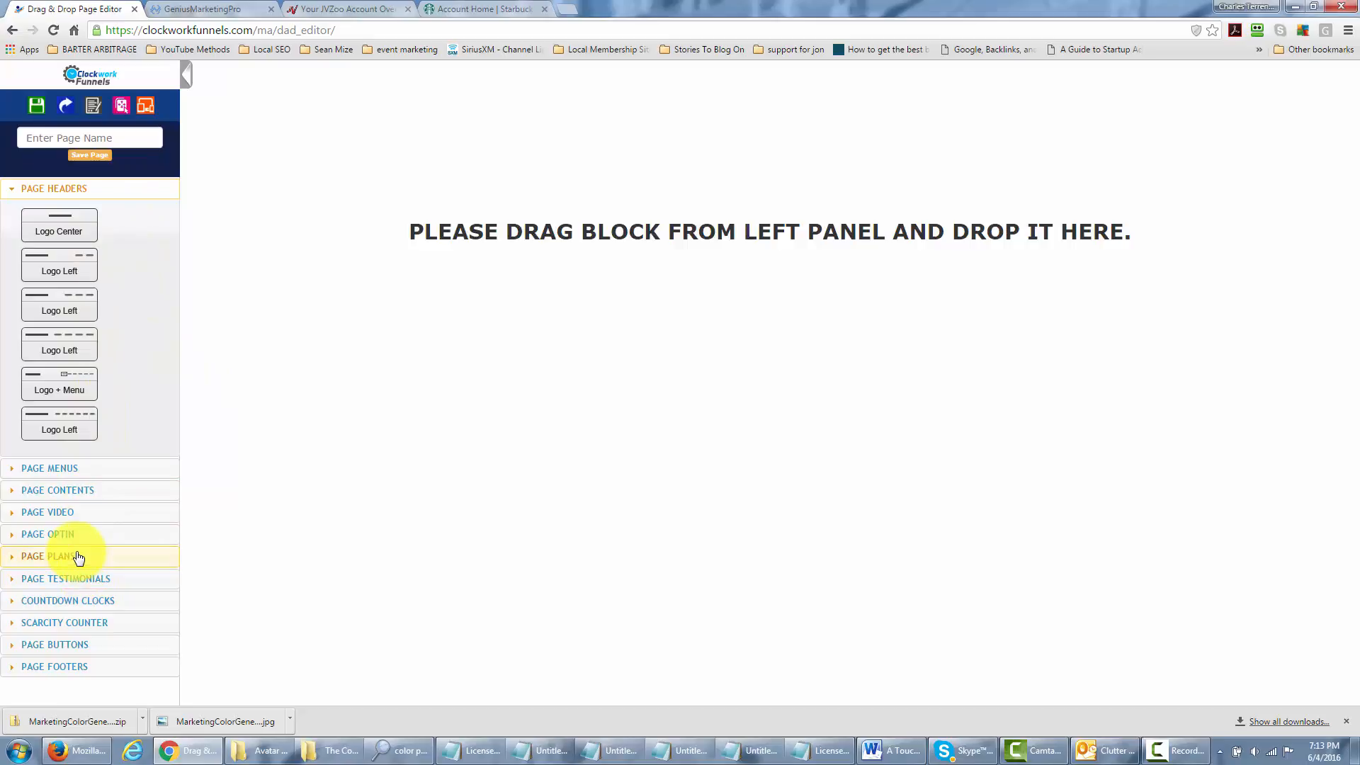
pyautogui.click(16, 602)
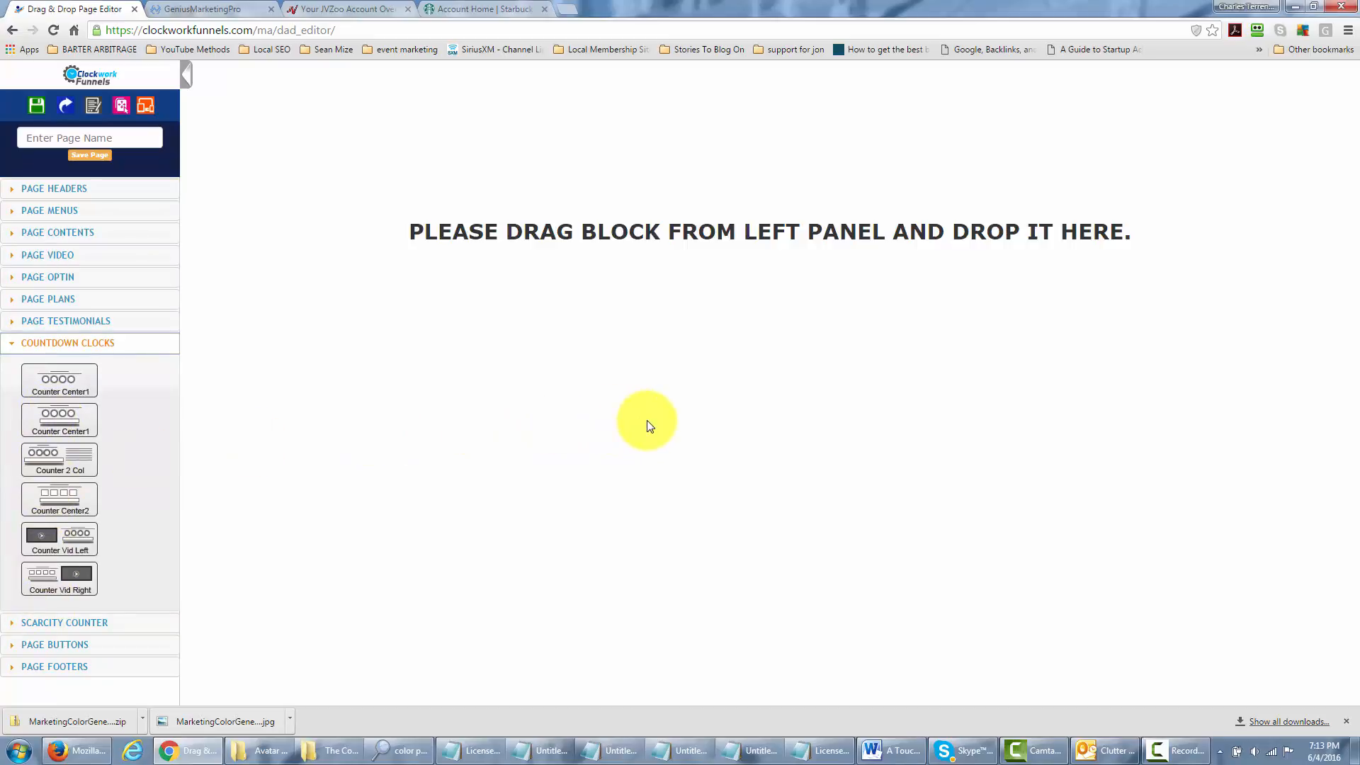
pyautogui.moveTo(51, 381); pyautogui.dragTo(778, 337)
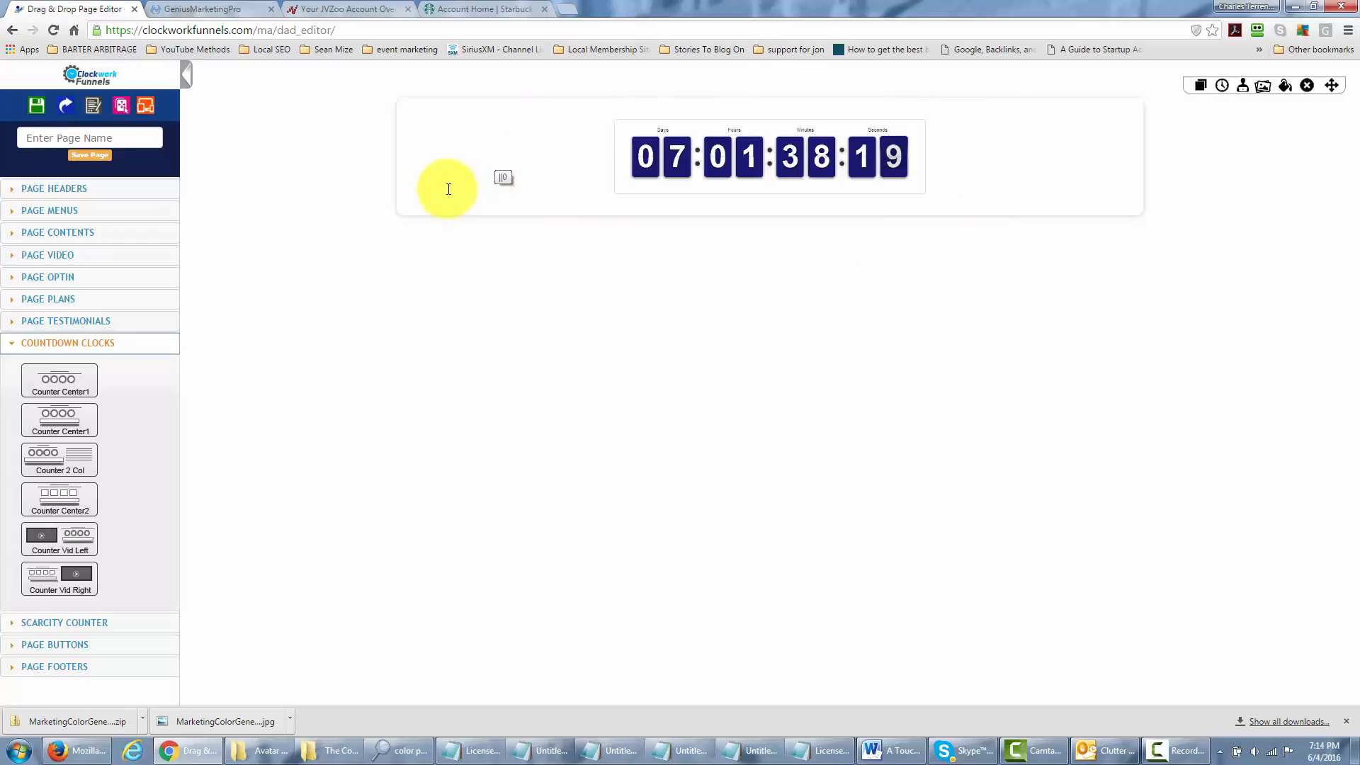
# - Assign the "Names of Countown" countdown to the page's clock block and save the change
pyautogui.click(766, 153)
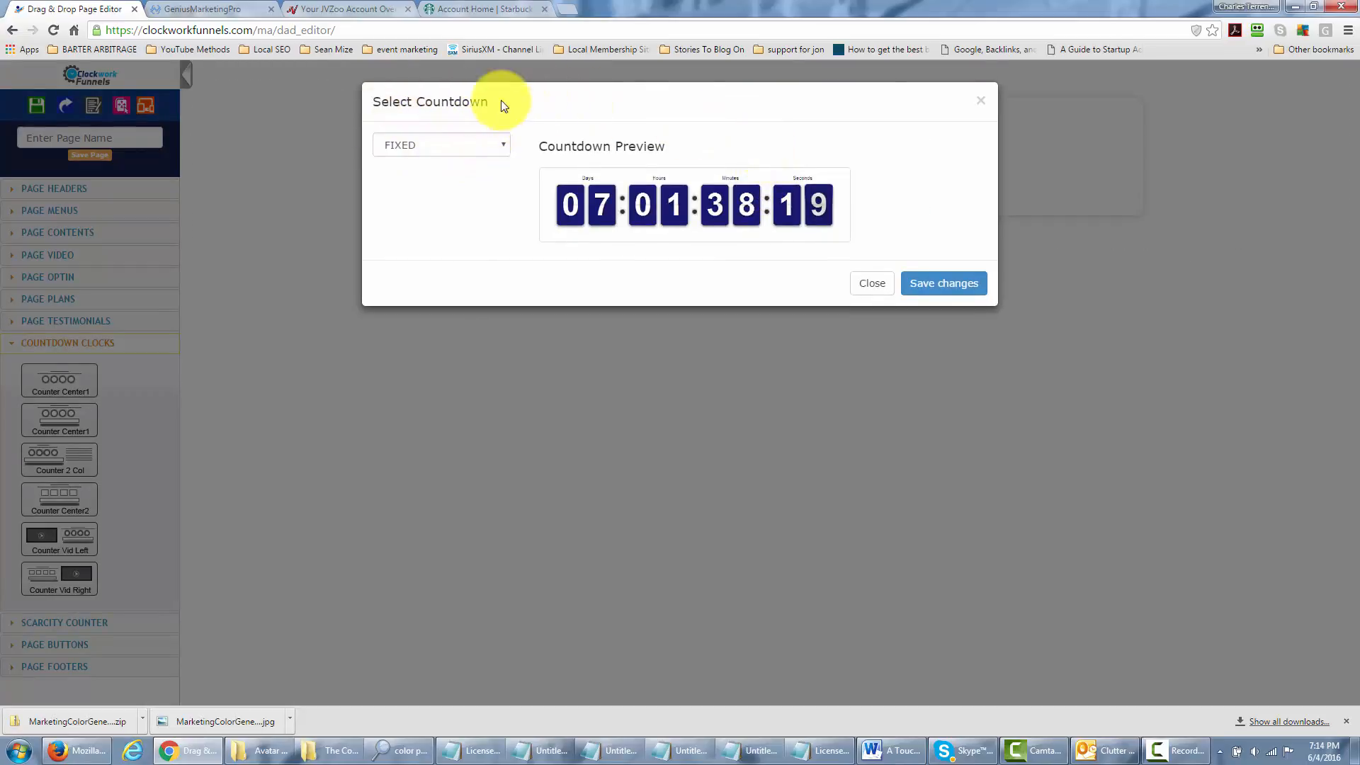
pyautogui.click(503, 147)
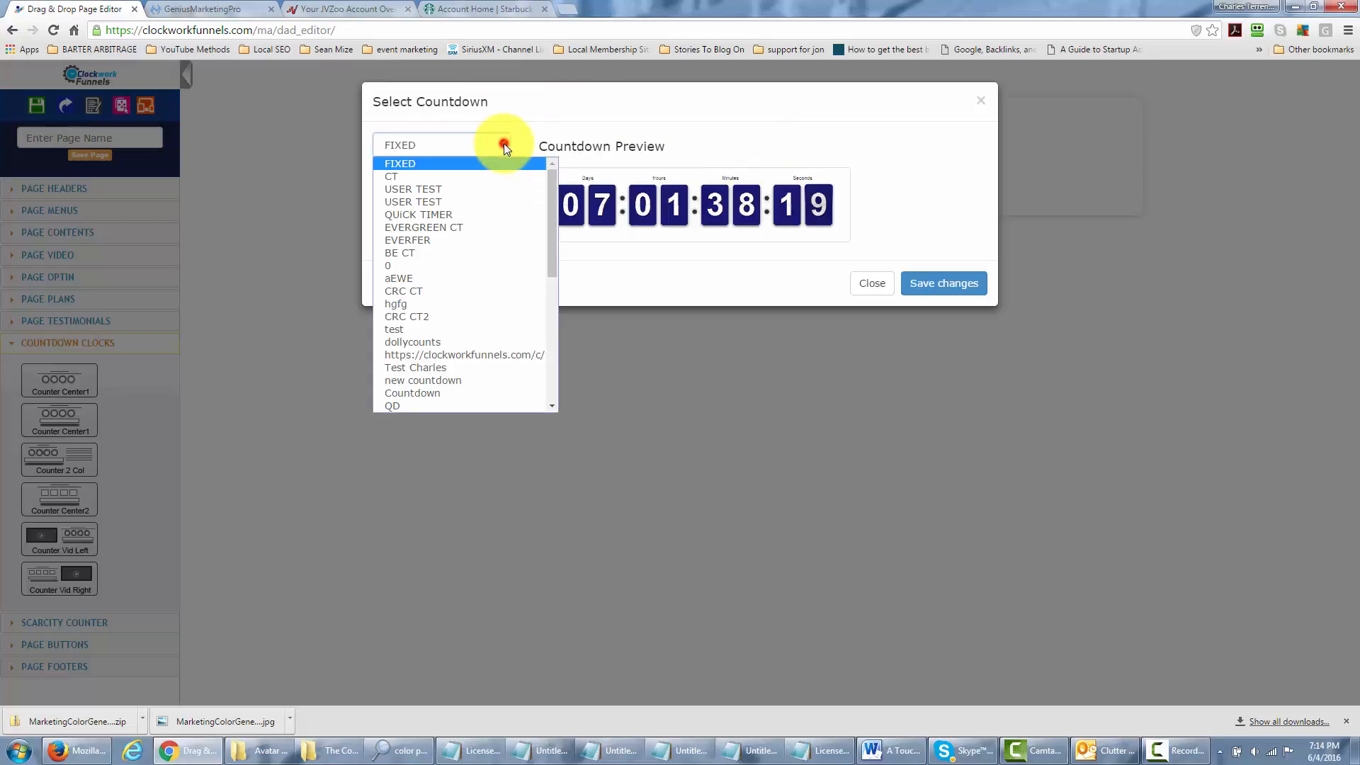
pyautogui.moveTo(547, 188); pyautogui.dragTo(548, 326)
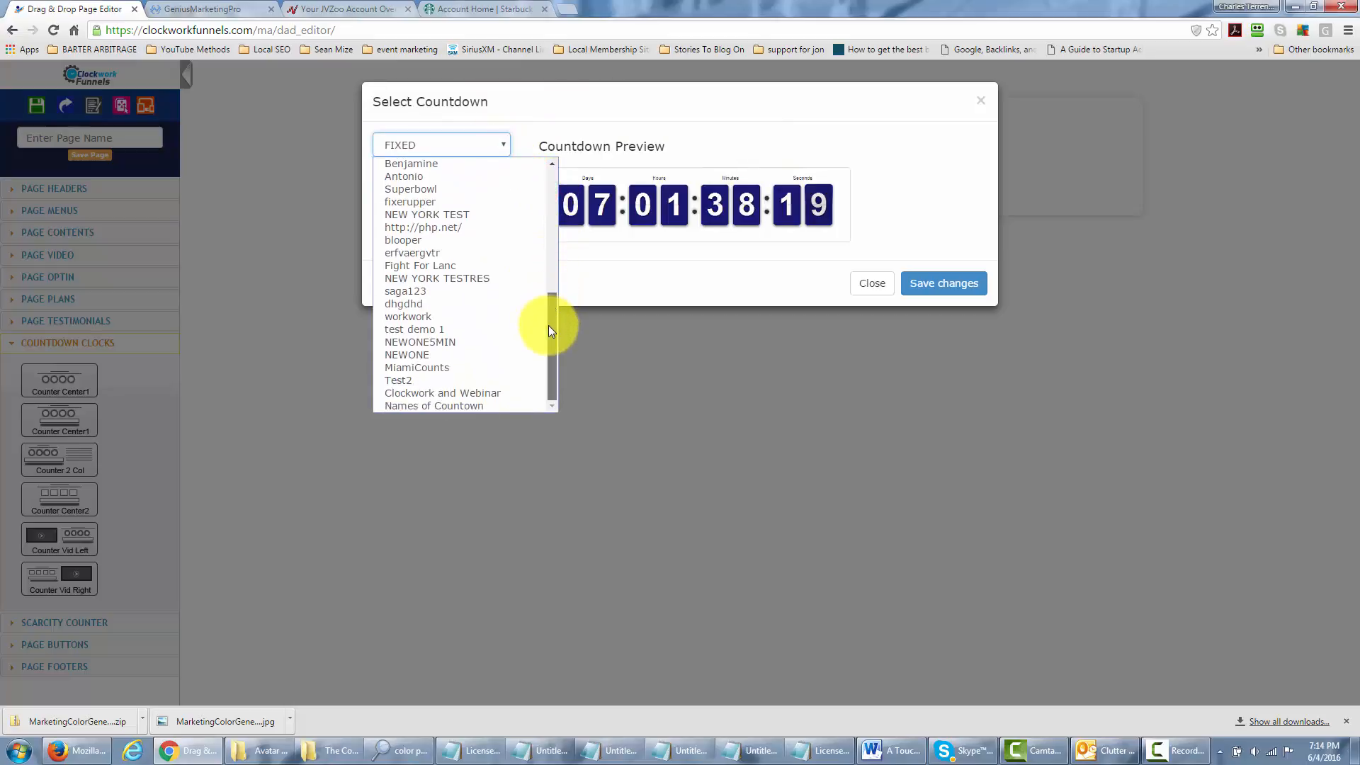
pyautogui.click(465, 406)
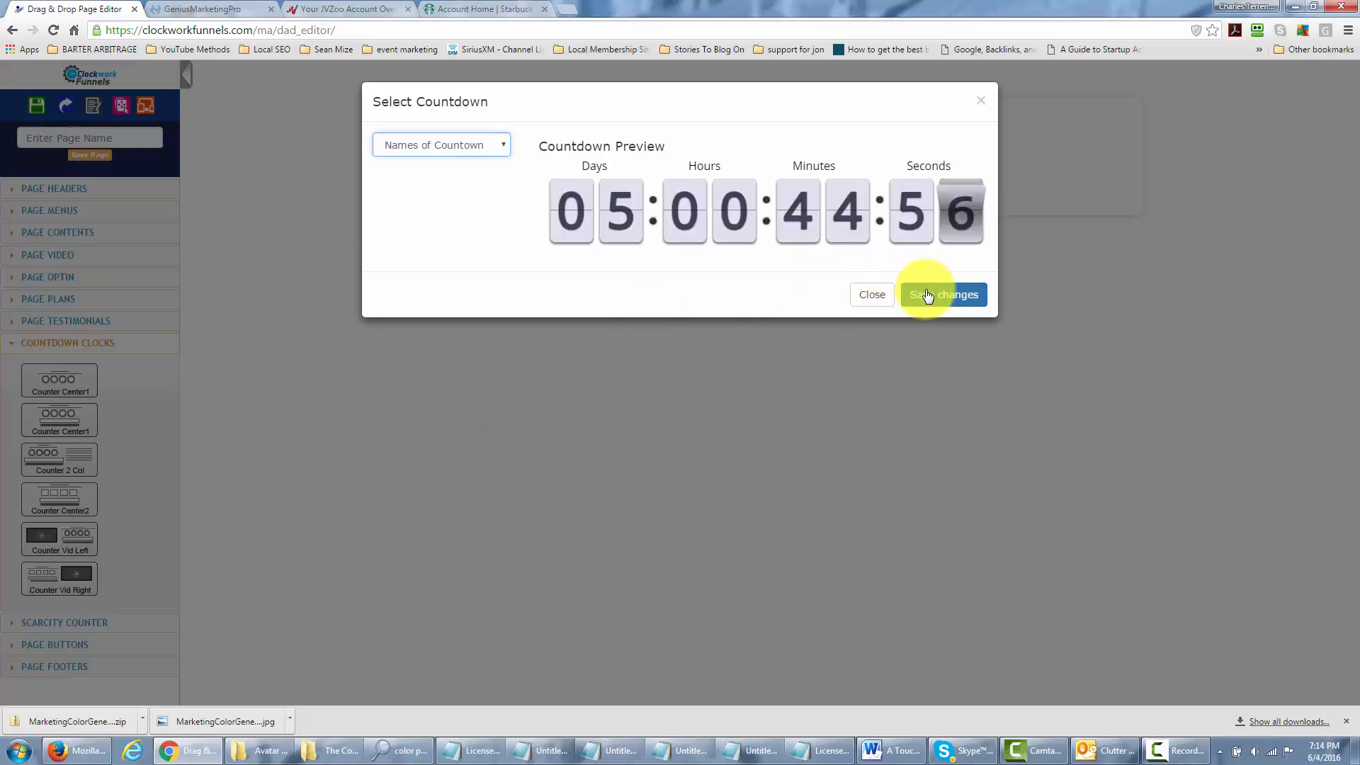
pyautogui.click(927, 296)
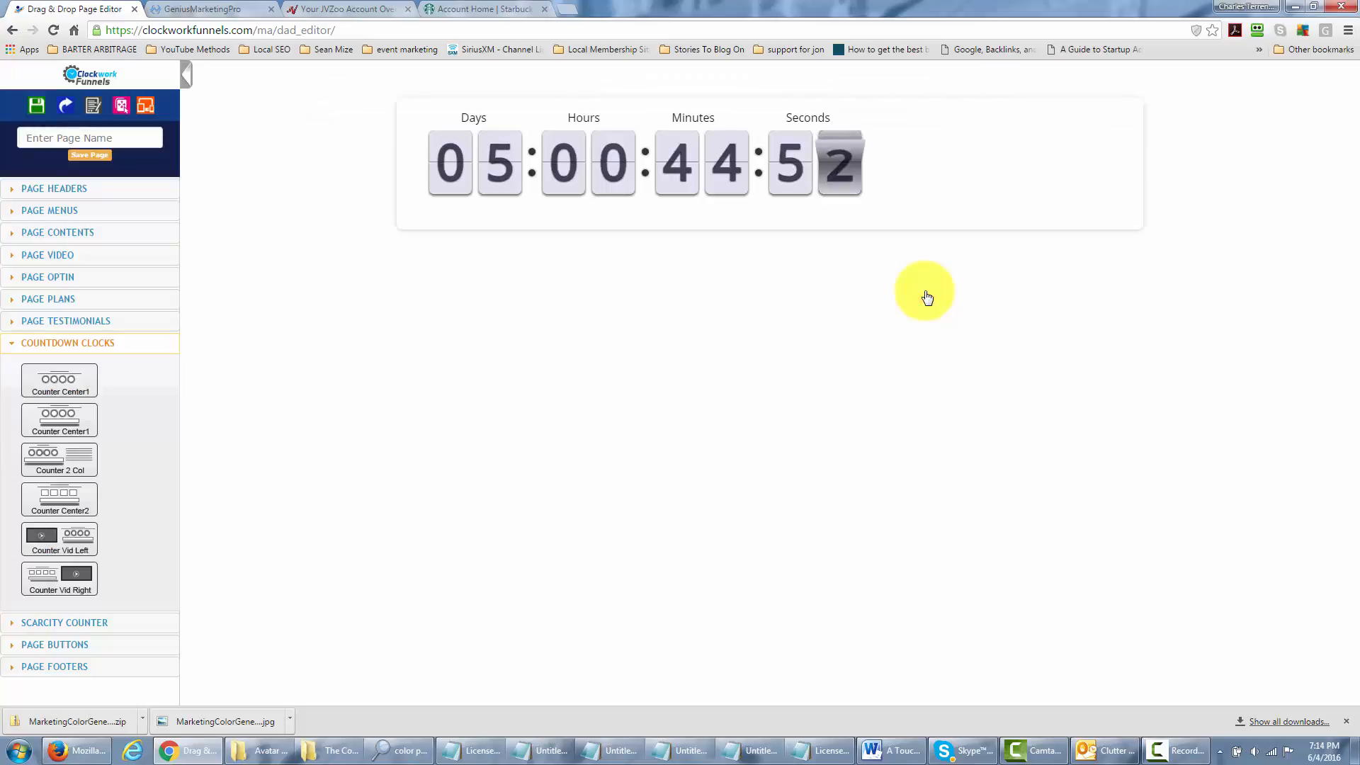